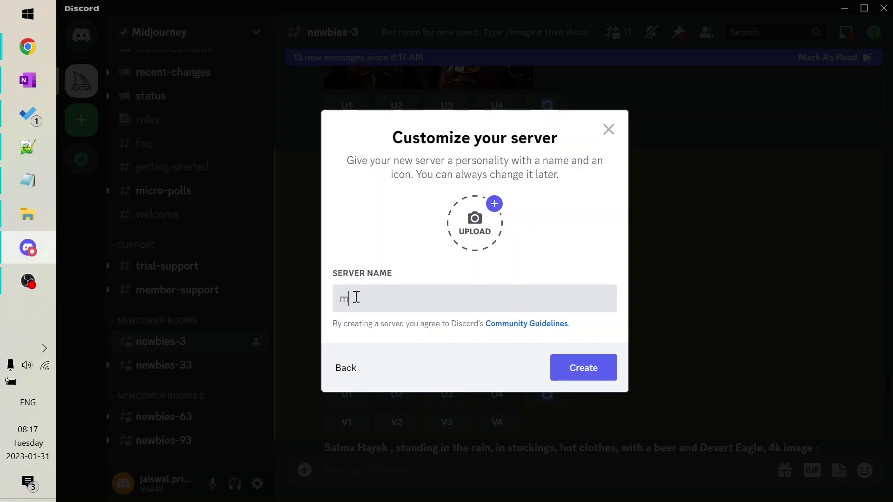
text(y server)
Create 'my server', enable Remix mode, and start a remixed variation of image #1.
click(583, 368)
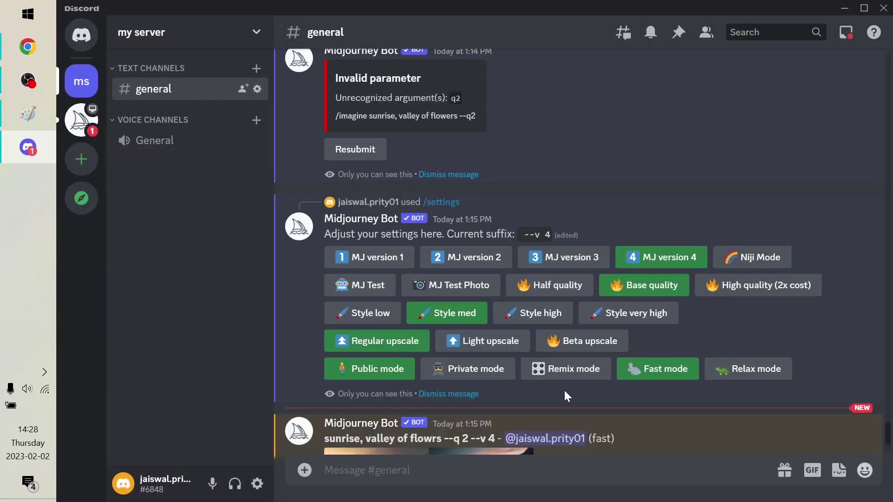
click(573, 368)
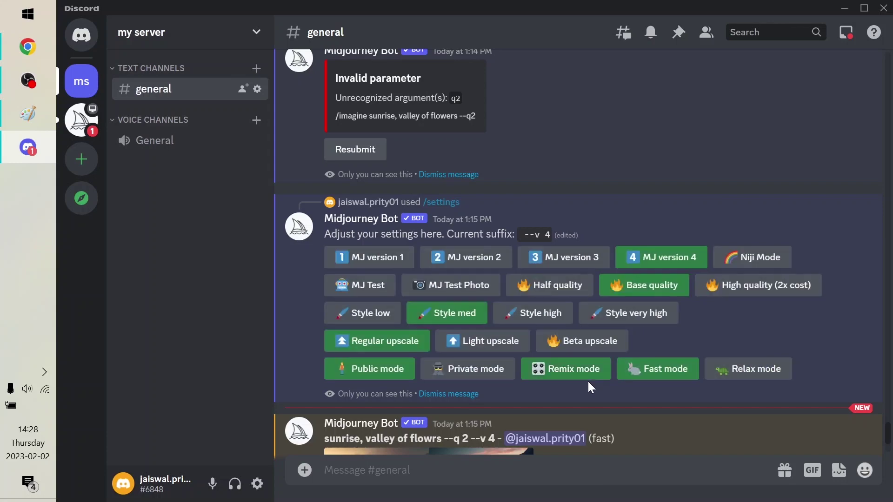
scroll(589, 382, down, 5)
click(345, 423)
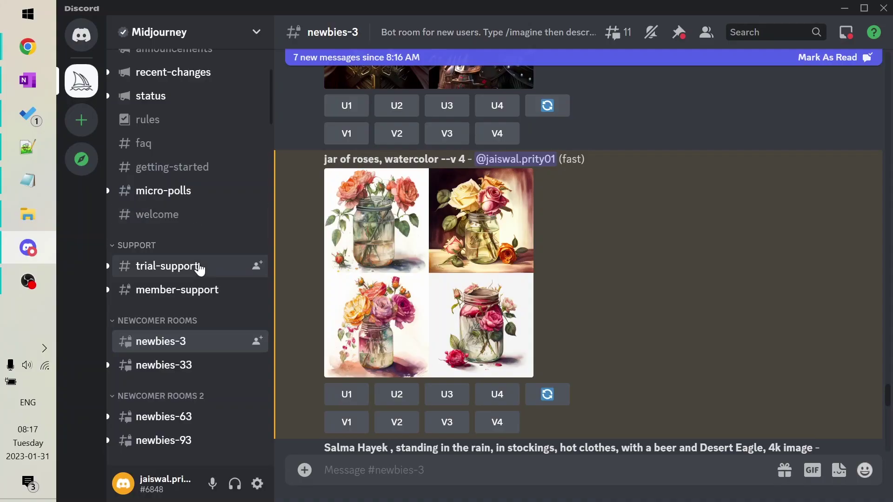
Start adding a new server, then enlarge the finished cute piglet image grid.
click(80, 123)
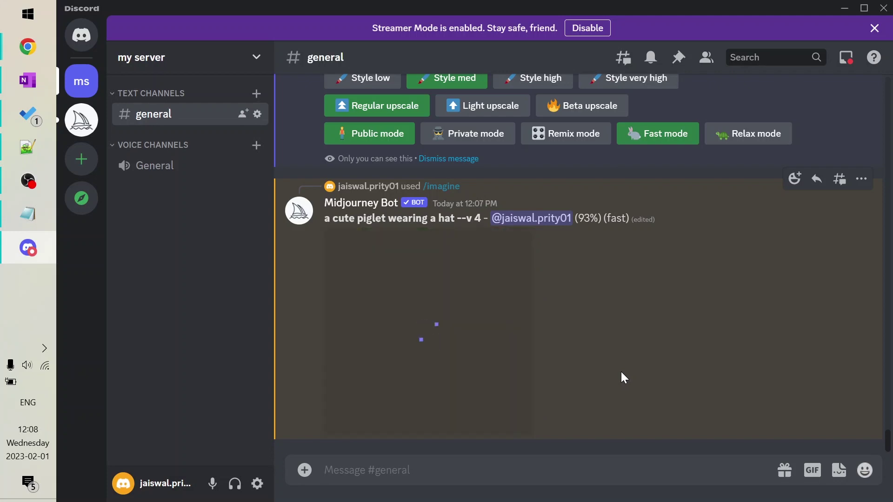
click(402, 297)
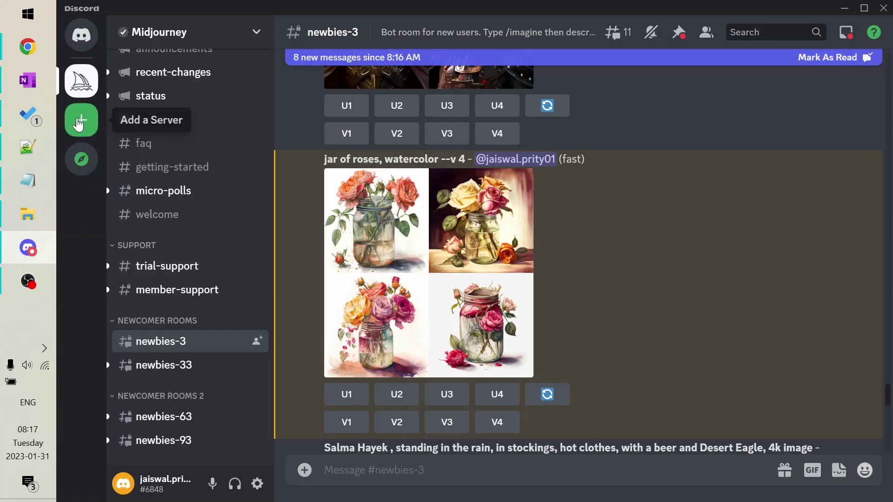
Build 'my server' from scratch, skipping the audience question, then switch back to Midjourney.
click(79, 123)
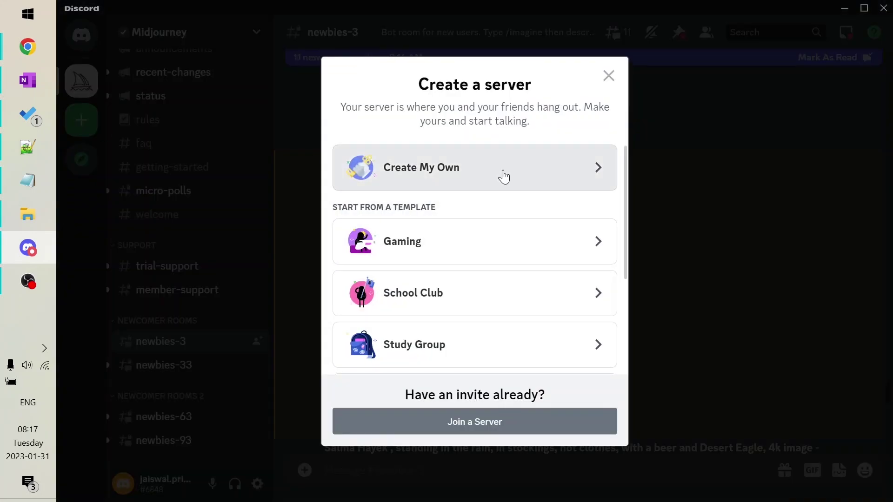
click(503, 175)
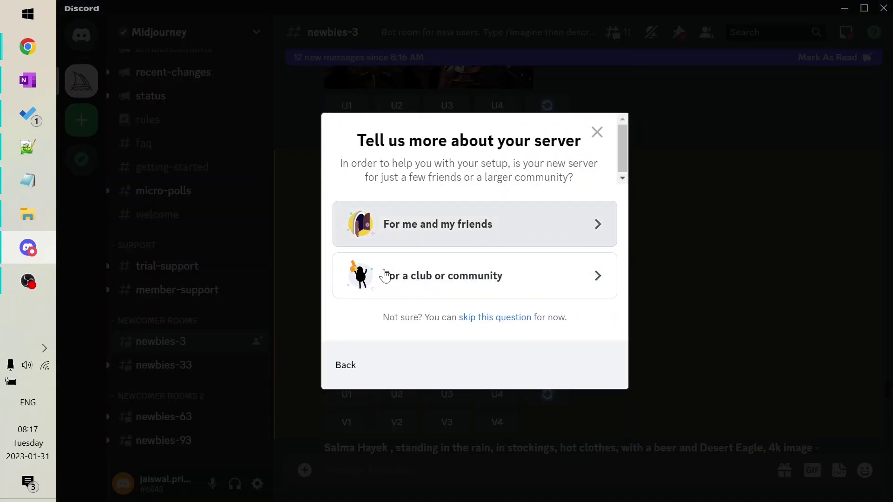
click(486, 317)
click(468, 299)
key(ctrl+a)
text(my server)
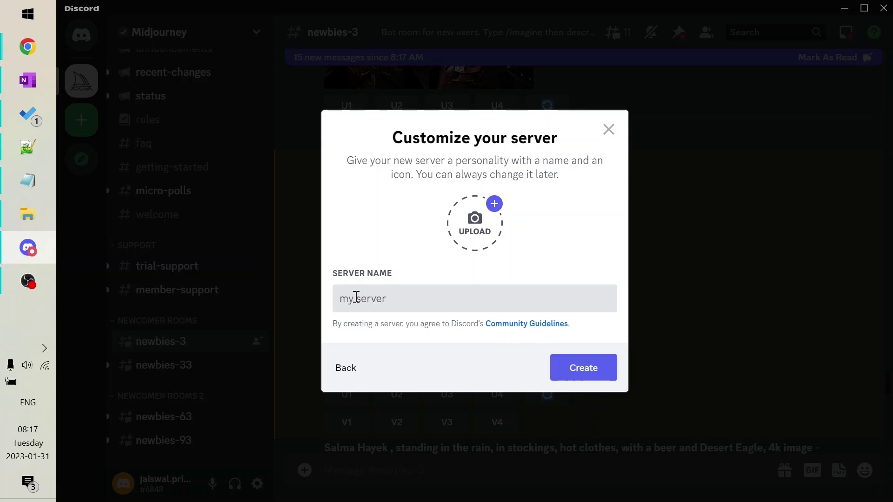
click(583, 368)
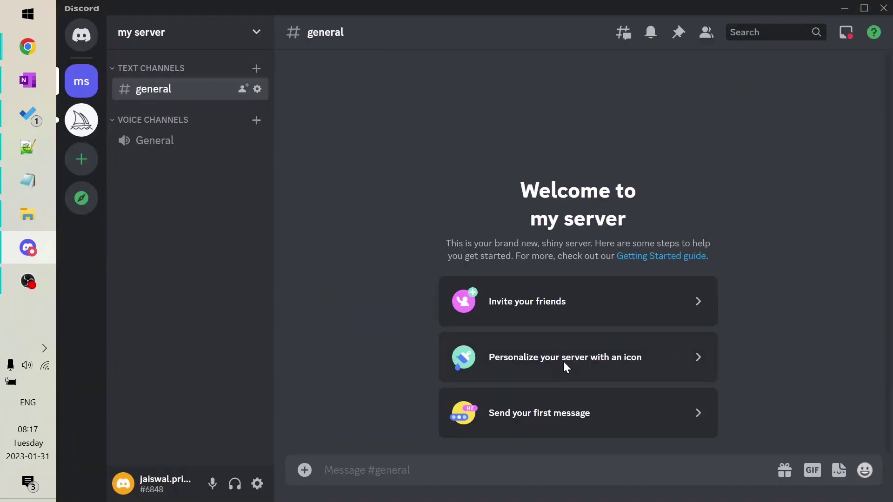
click(82, 120)
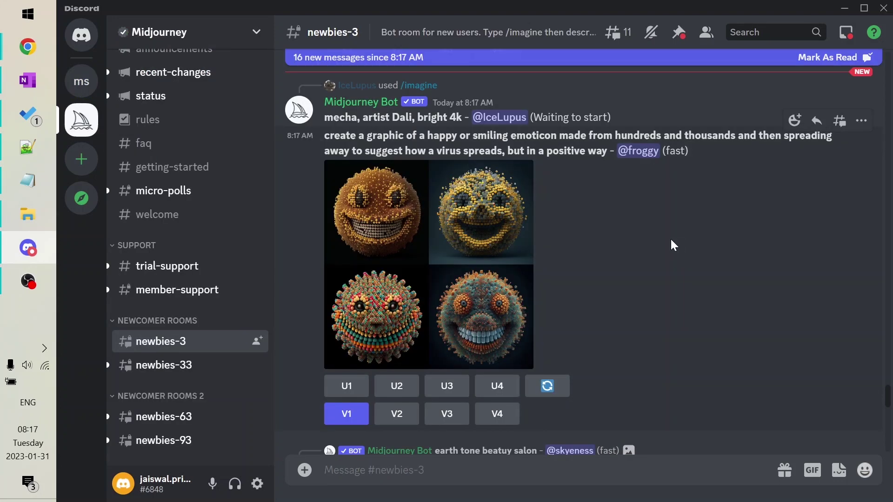
Add Midjourney Bot to 'my server' from its member-list profile and authorize its permissions.
click(707, 32)
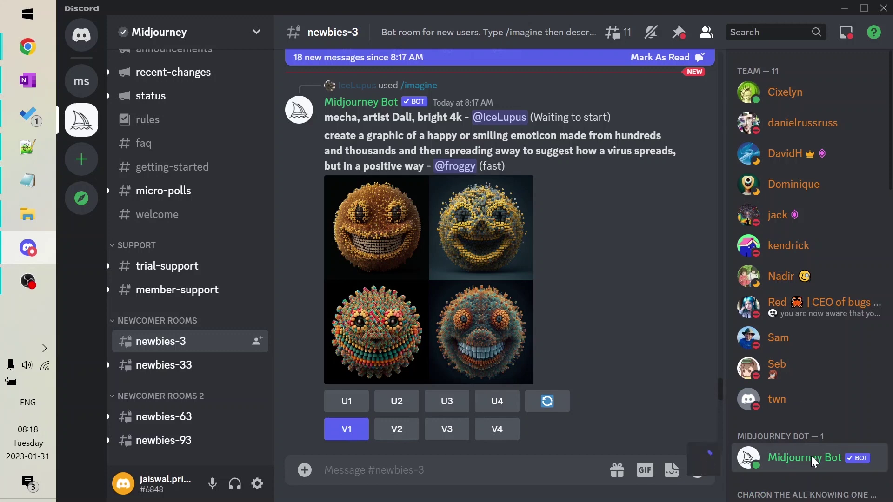
click(811, 456)
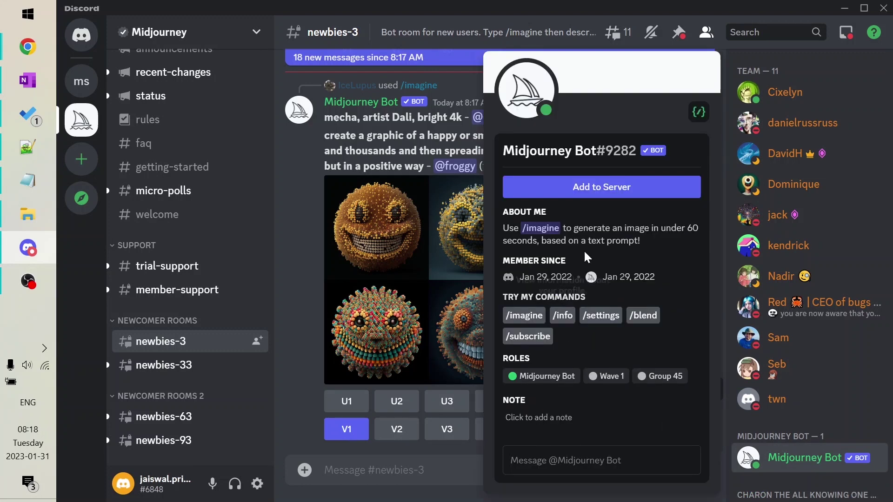
click(612, 197)
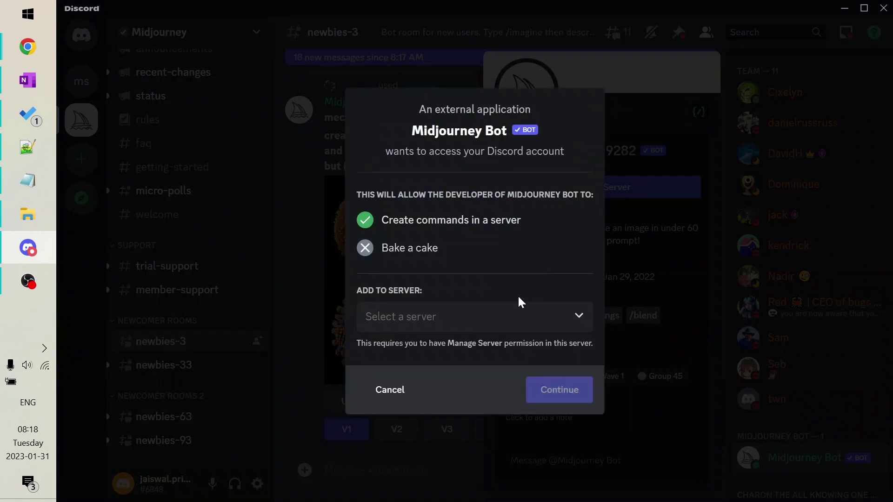
click(512, 321)
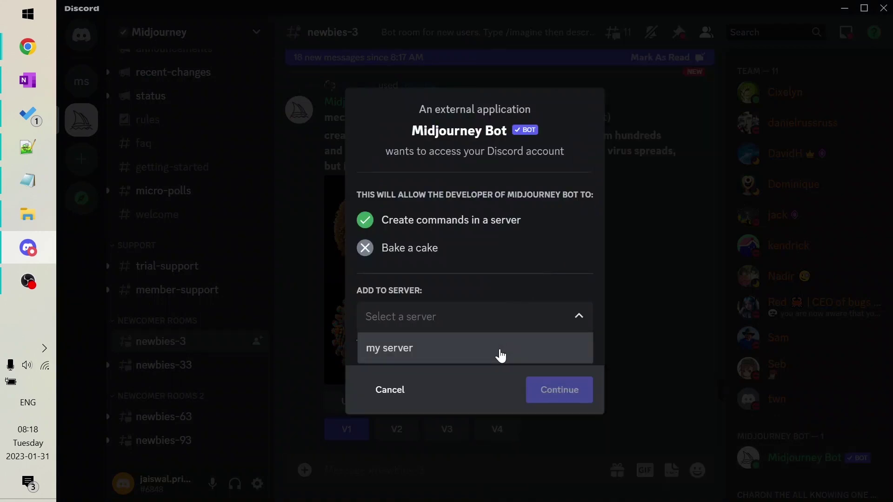
click(501, 348)
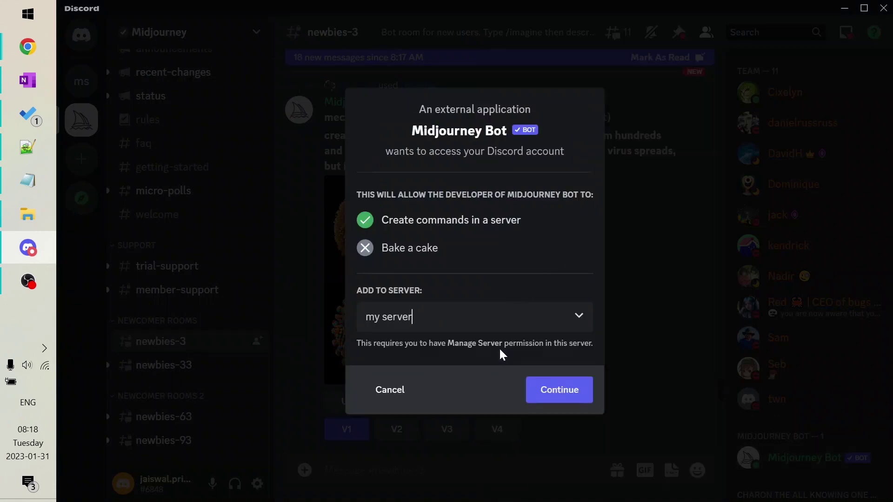
click(555, 391)
scroll(555, 295, down, 3)
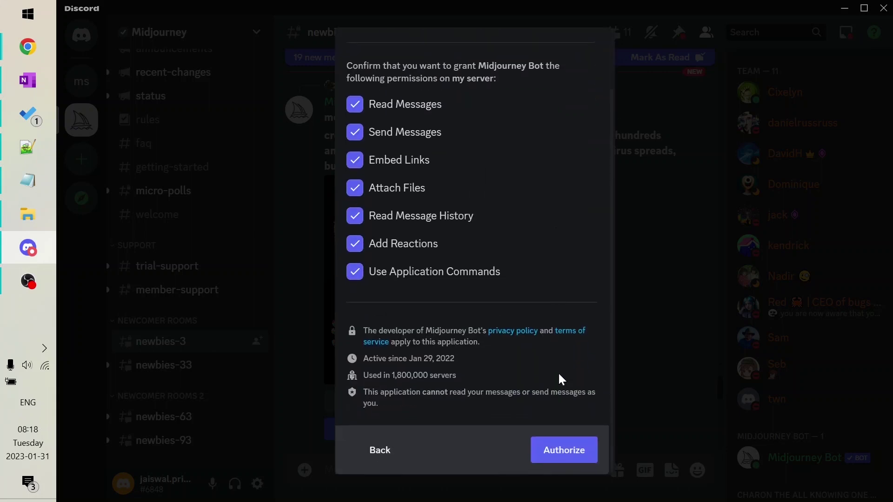
click(564, 451)
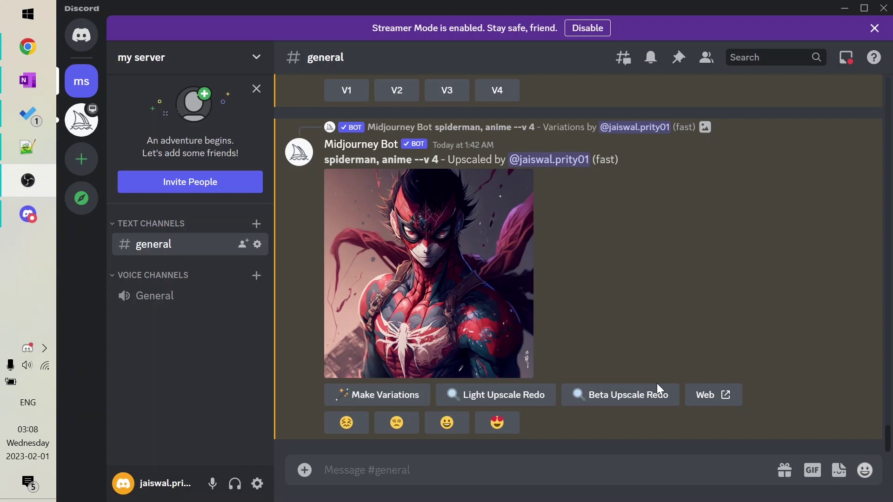
Bring up the slash command suggestions and view the cottage-in-the-woods grid enlarged.
click(457, 470)
text(/imagine)
key(Return)
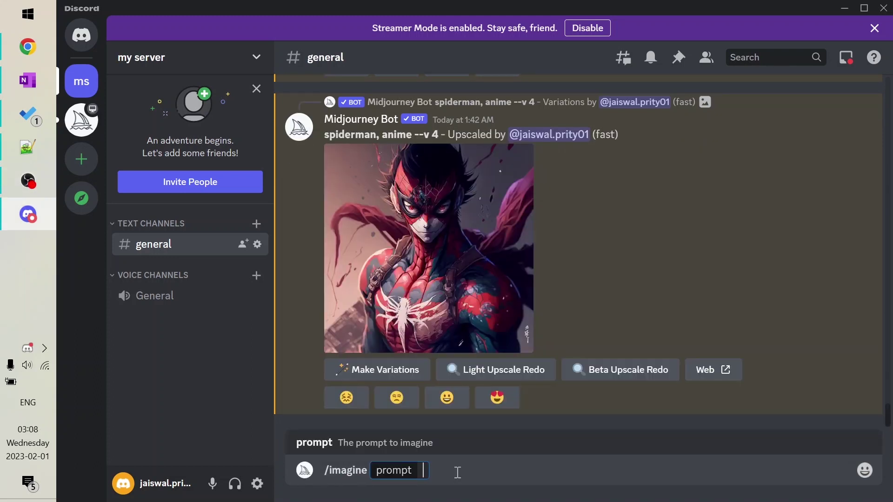
text(cottage in)
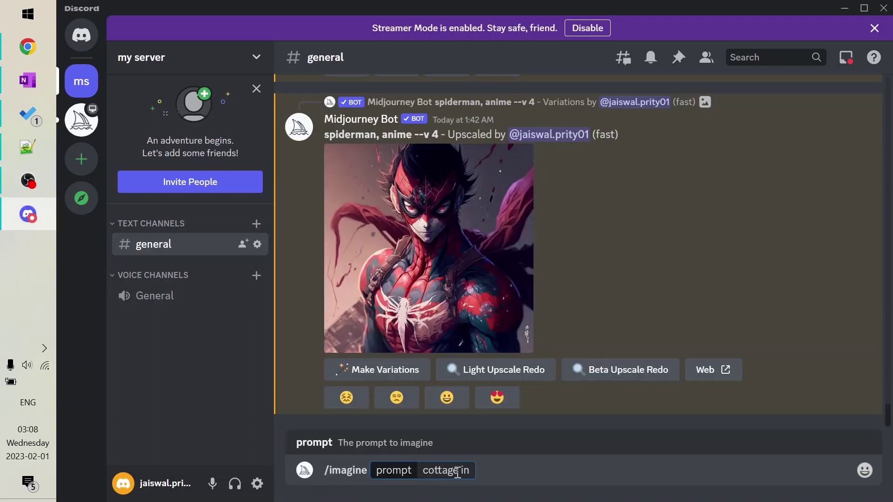
text( the woods)
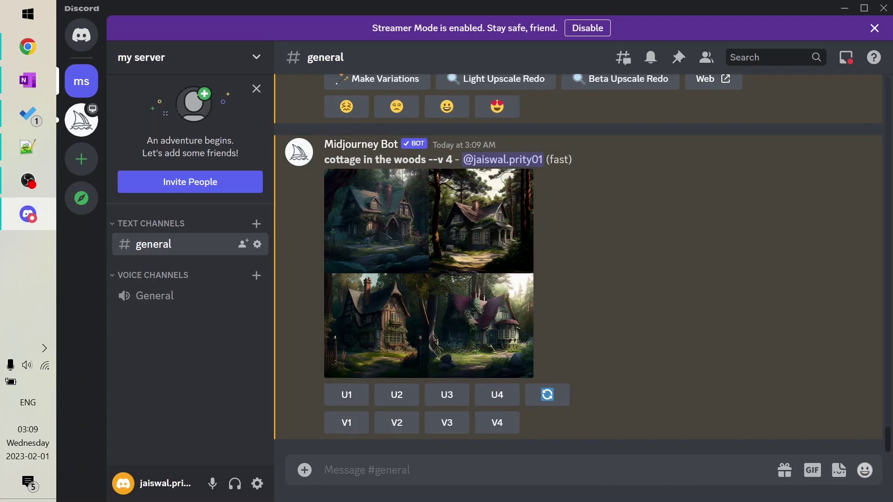
click(454, 246)
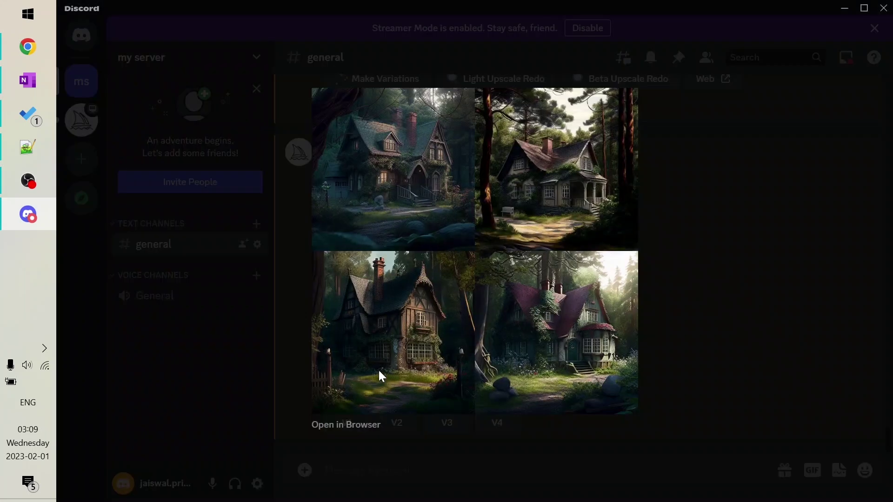
scroll(244, 300, down, 1)
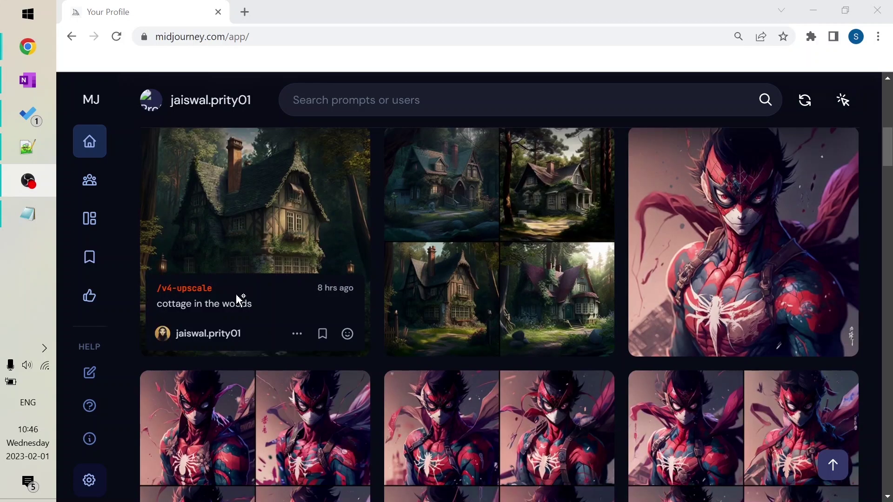
drag(255, 305, 160, 292)
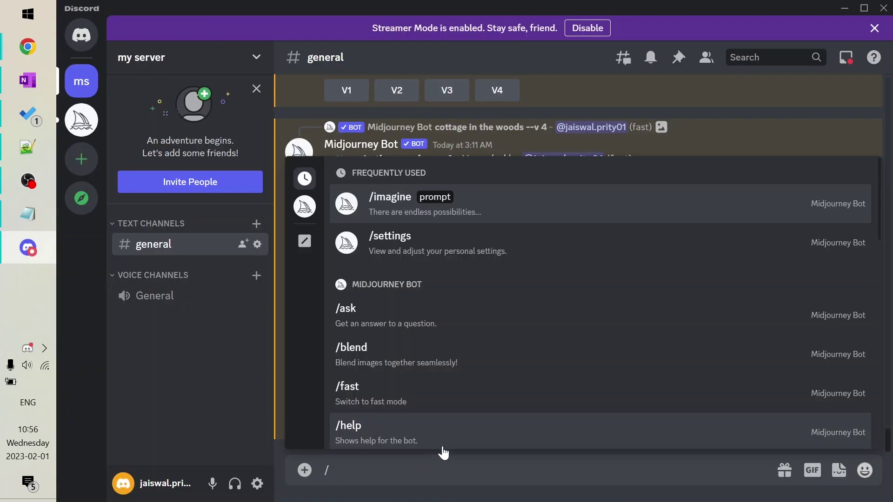
text(pri)
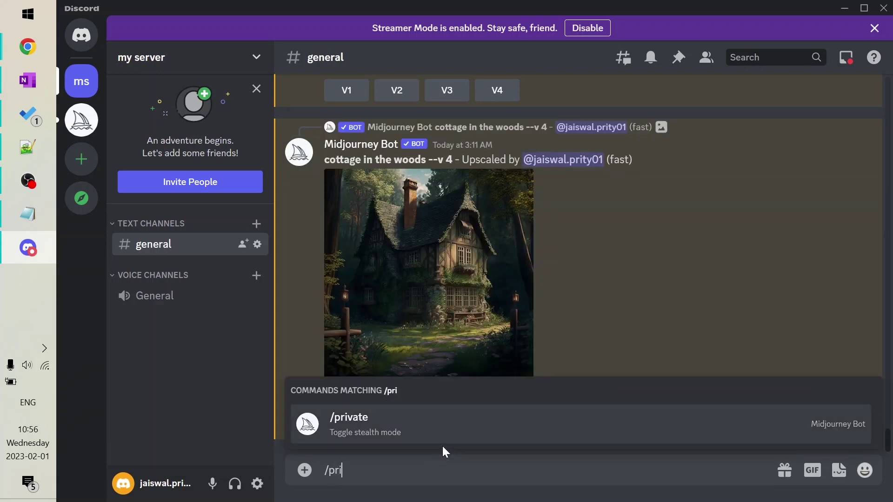
text(vate)
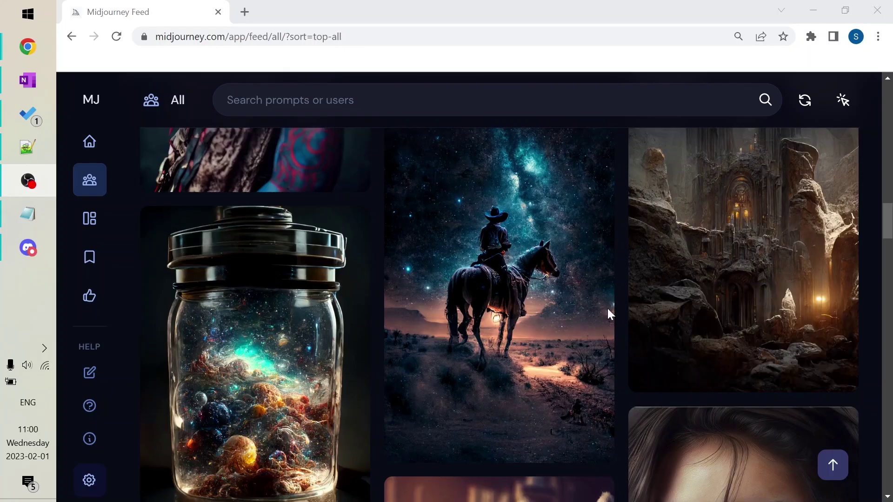
scroll(545, 294, down, 5)
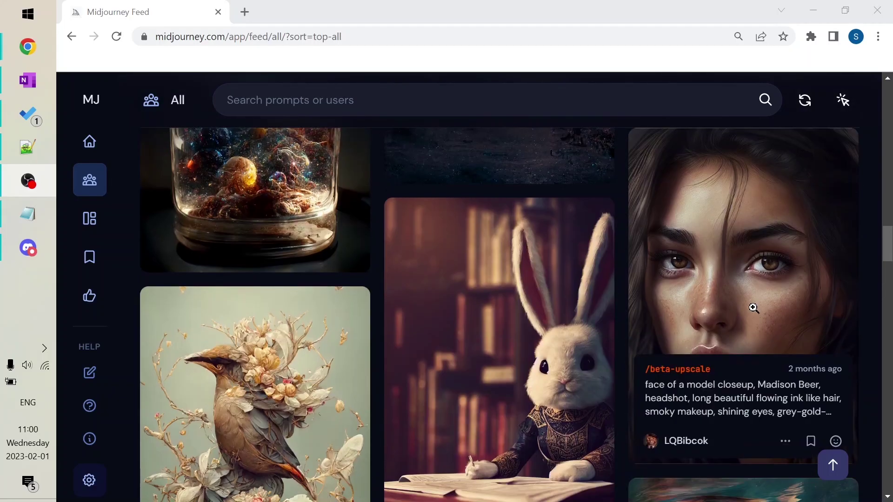
scroll(754, 307, down, 5)
scroll(721, 343, down, 5)
mouse_move(499, 266)
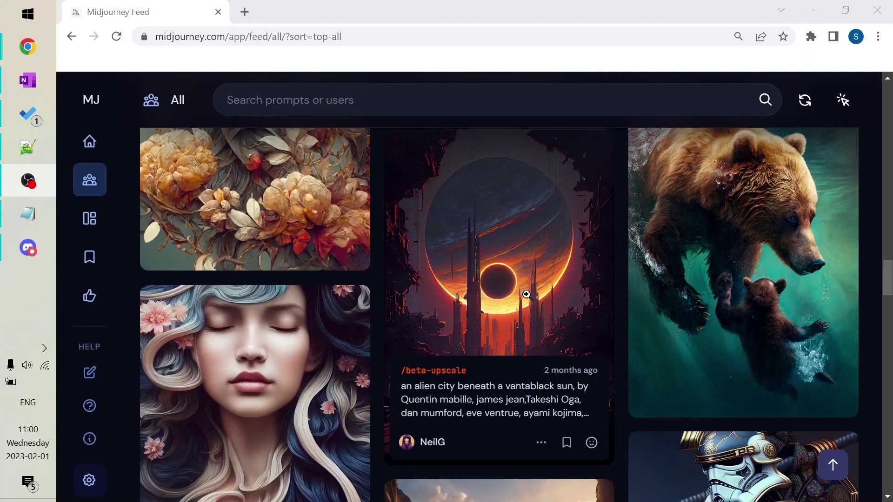
scroll(527, 295, down, 5)
Open the frog warrior image in full view and show its more-options menu.
click(740, 349)
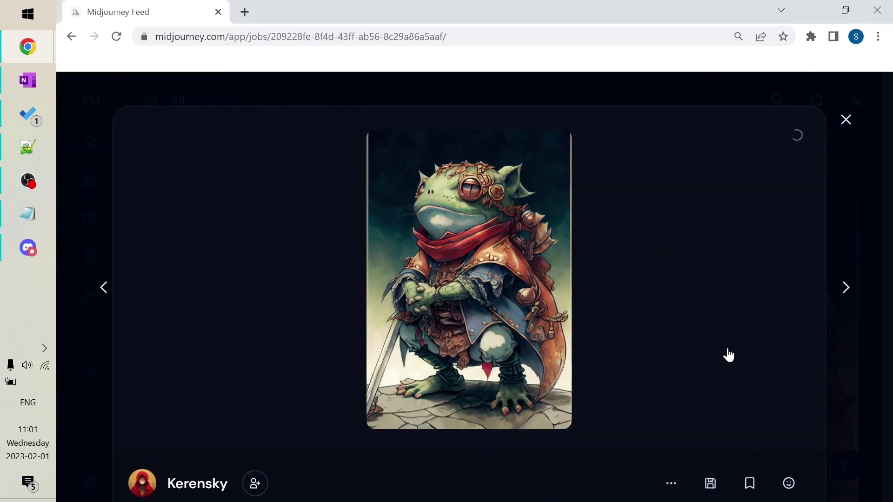
click(672, 484)
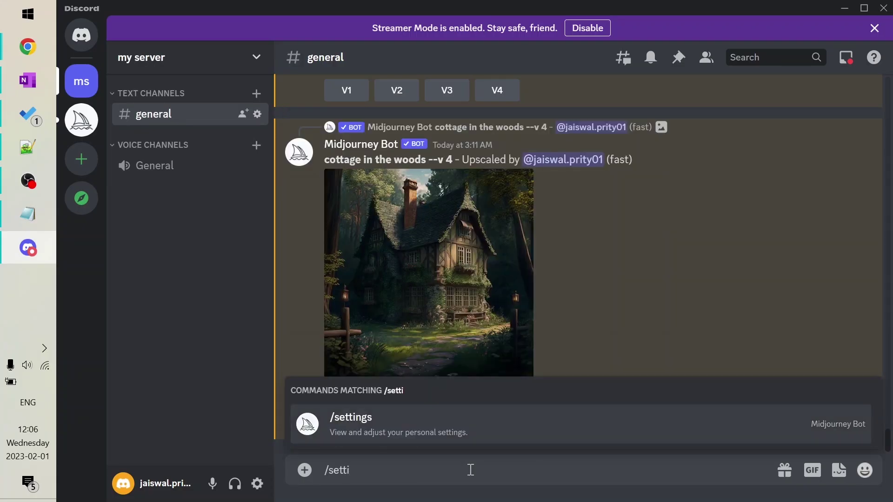
text(ngs)
Send the /settings command to Midjourney Bot.
key(Return)
key(Return)
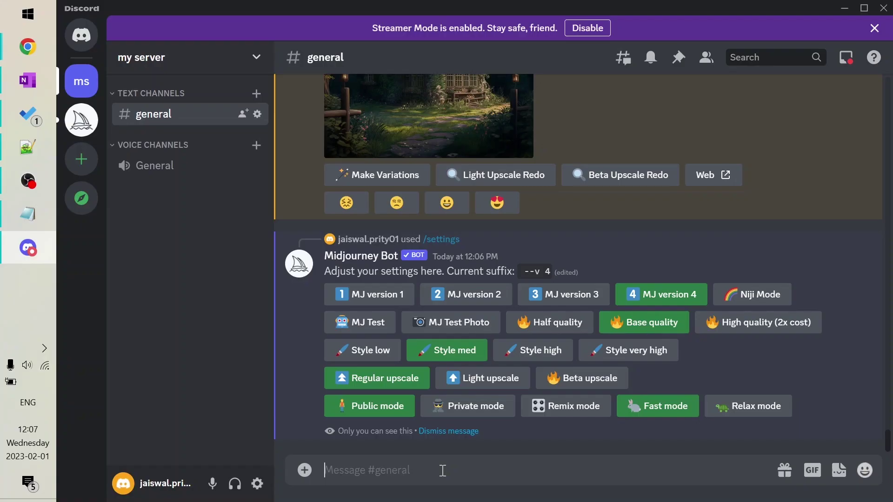
text(/im)
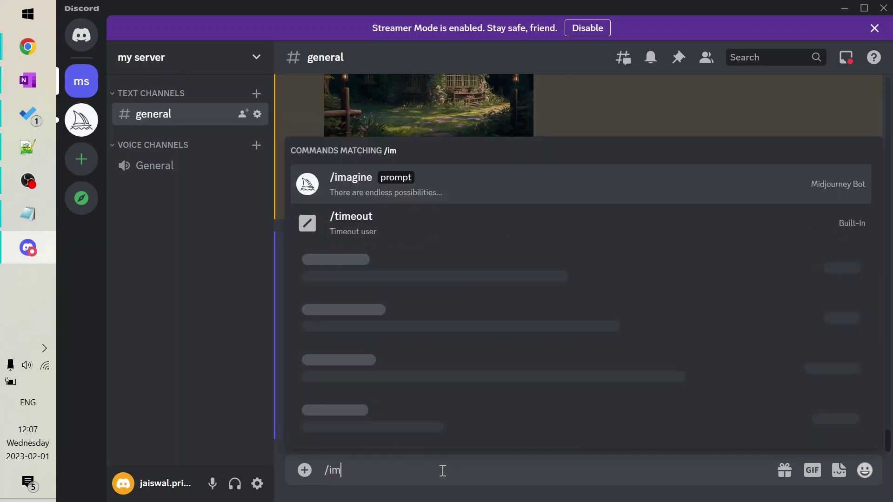
Choose /imagine for the cute piglet wearing a hat prompt.
key(Tab)
text(a cute piglet wearing a hat)
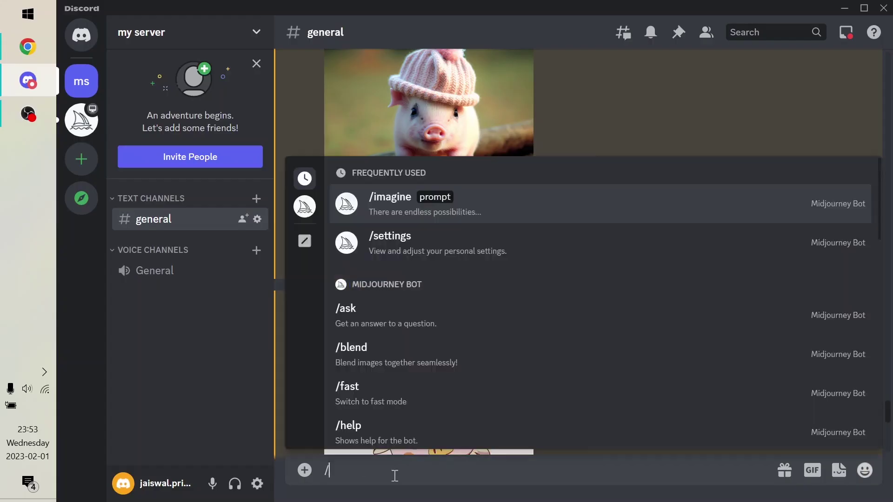
text(/imagine)
Submit the cute girl chased by evil Batman prompt and enlarge both resulting grids.
click(394, 475)
text(cute girl c)
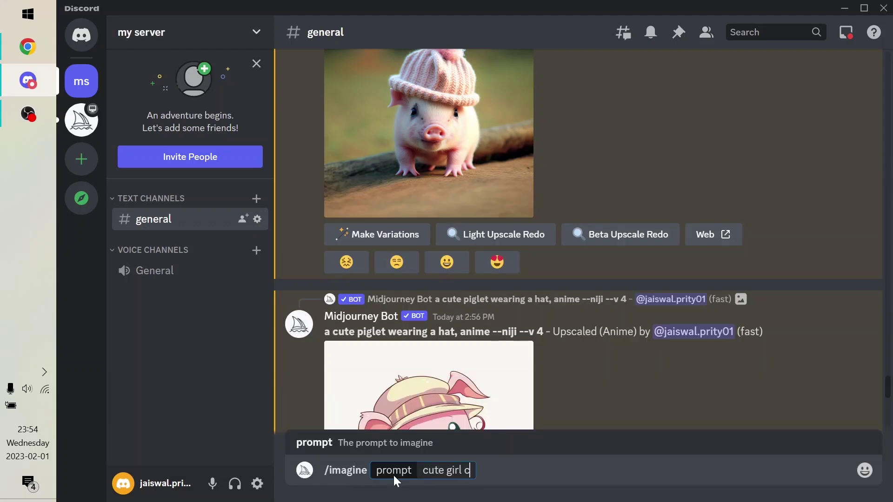
text(hased by evil batman)
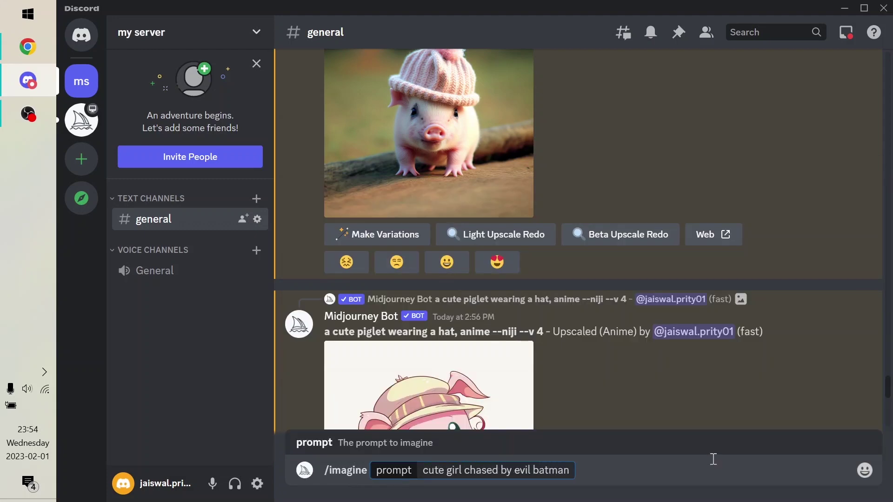
key(Return)
click(416, 207)
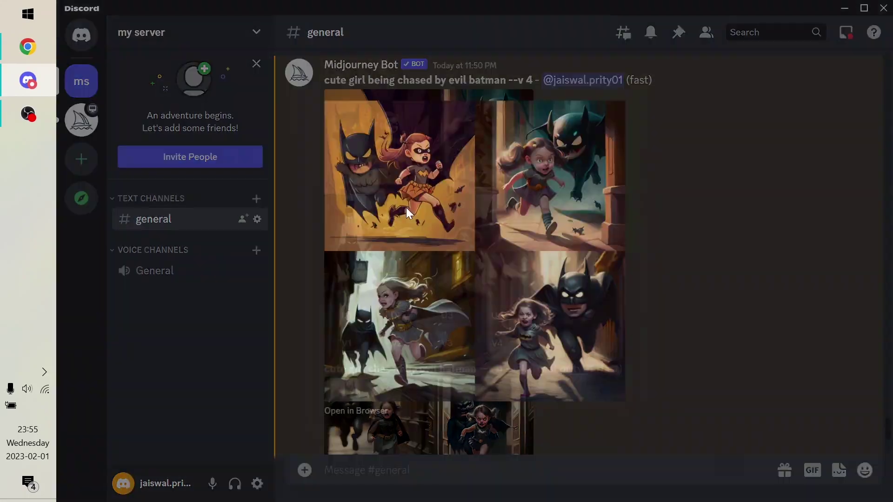
key(Escape)
scroll(698, 290, down, 3)
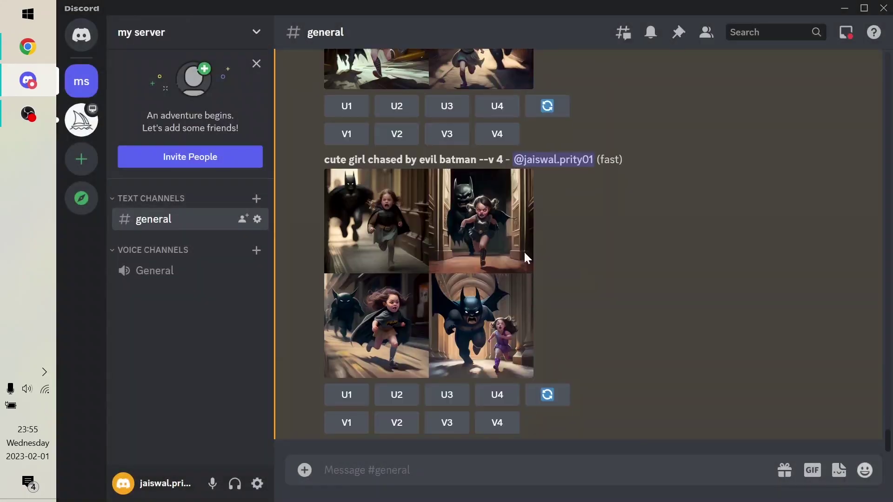
click(462, 232)
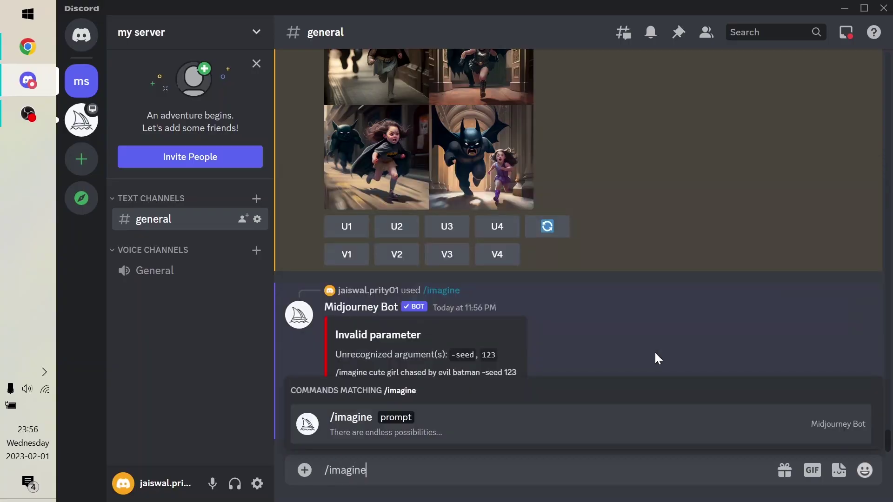
text(cute girl chased by evil)
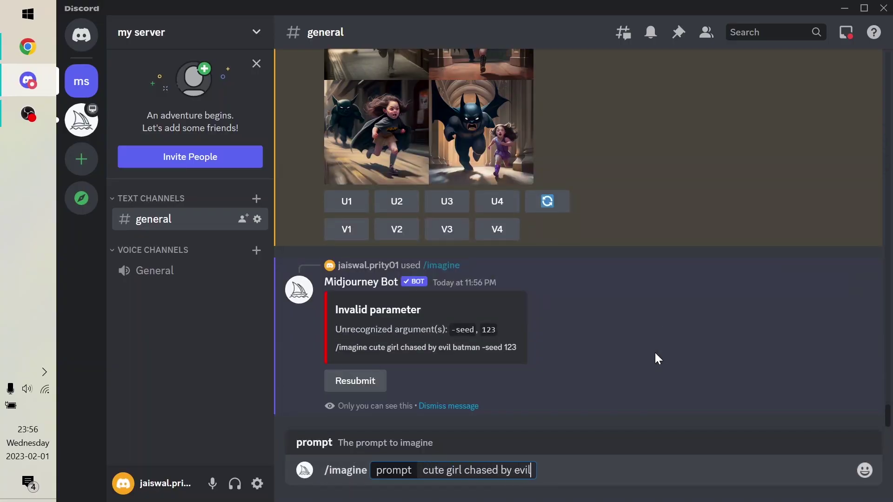
text( batman --seed)
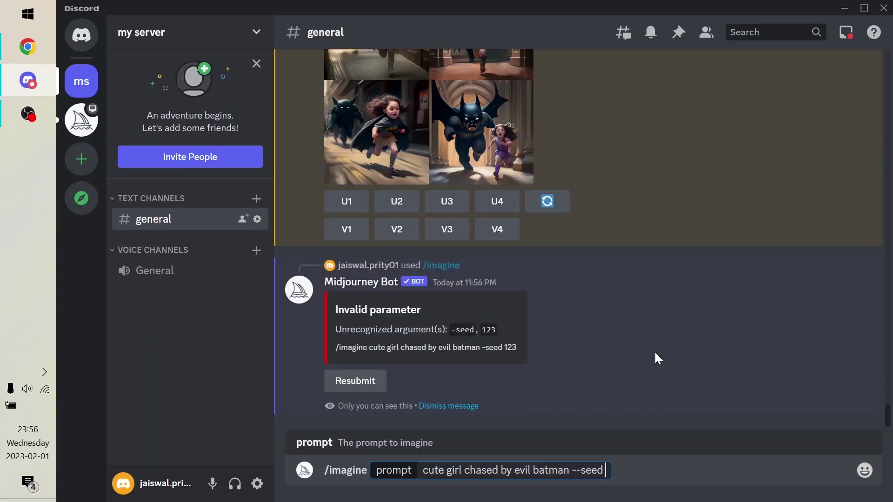
text( 123)
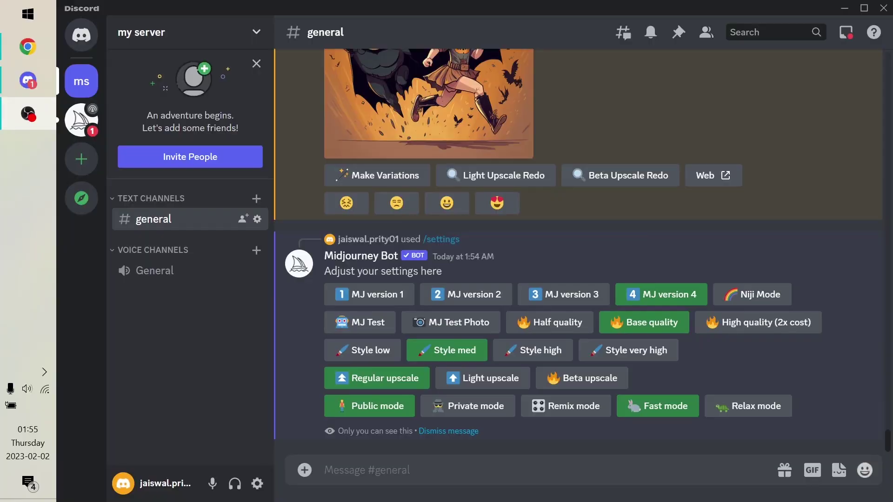
Choose High quality (2x cost) in the Midjourney settings panel.
click(766, 322)
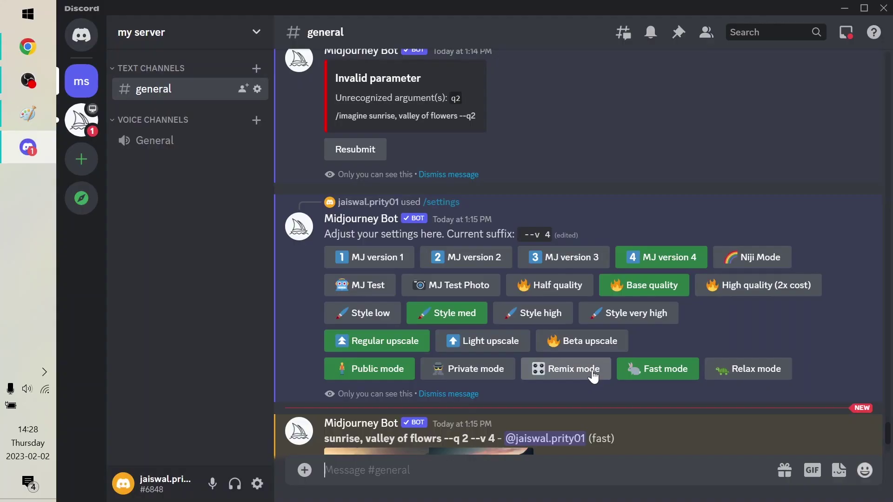
Enable Remix mode and open a Remix Prompt for the V1 sunrise flower valley variation.
click(592, 375)
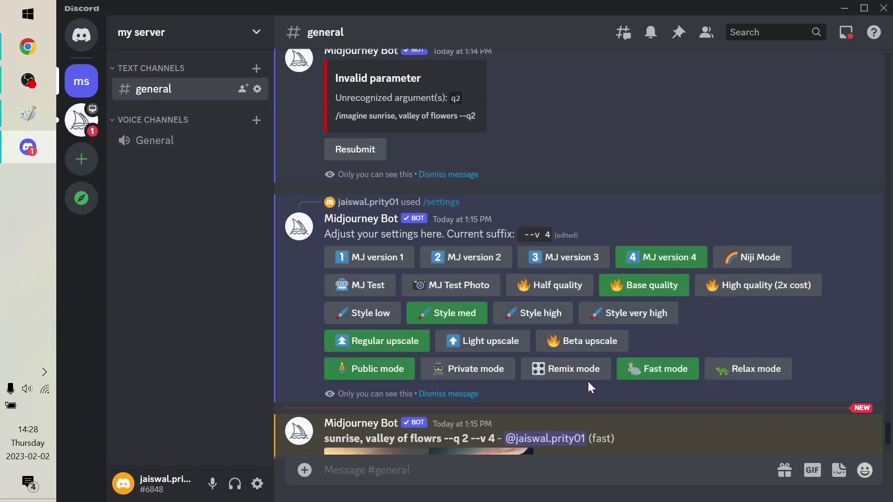
scroll(605, 412, down, 4)
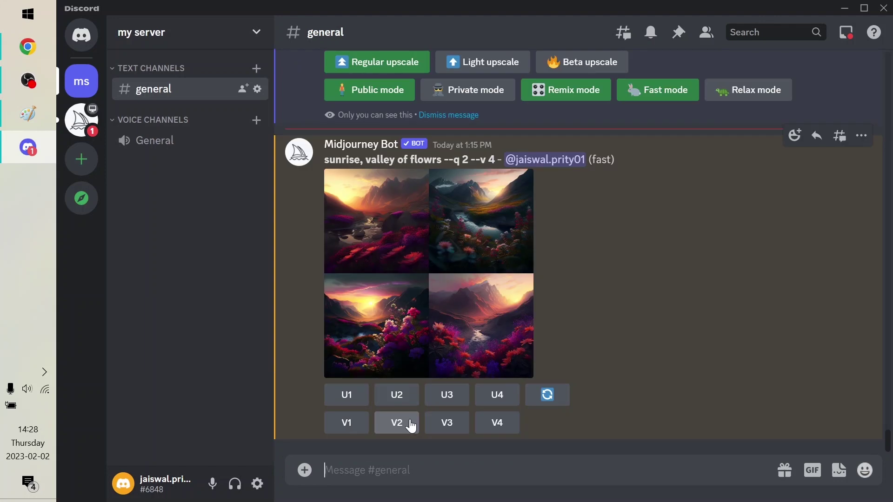
click(342, 423)
click(342, 423)
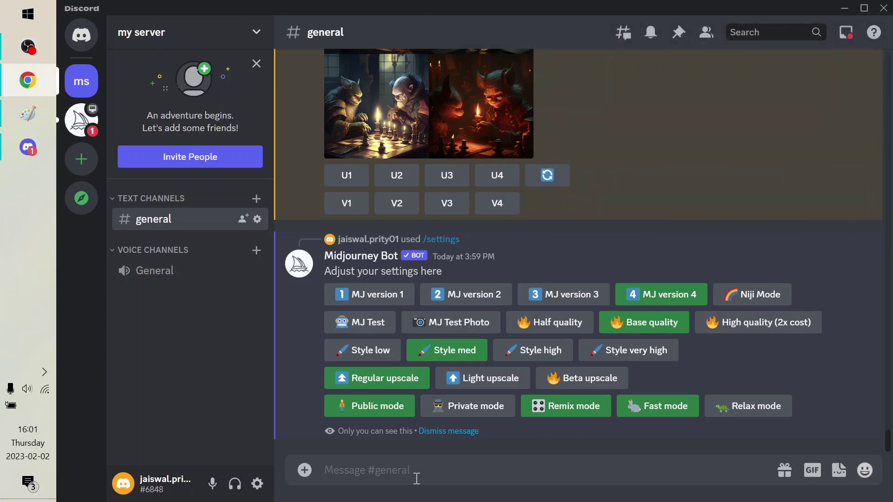
text(/ima)
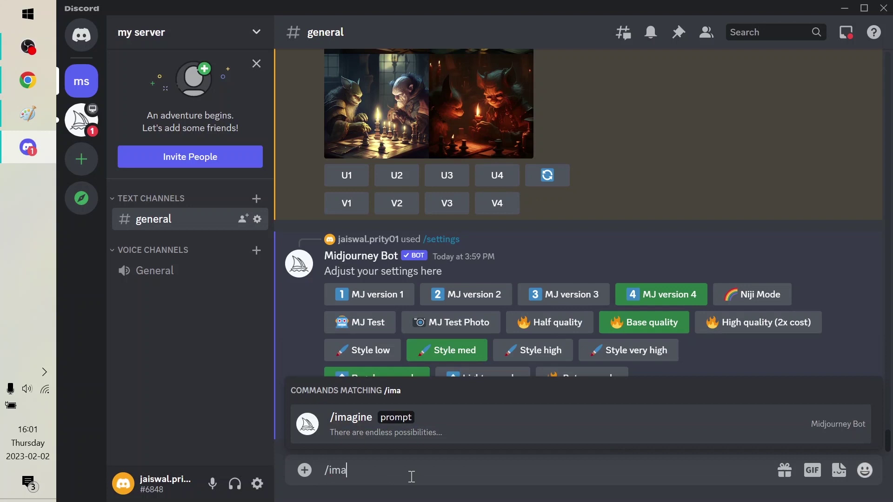
text(gine prompt cat and goblin )
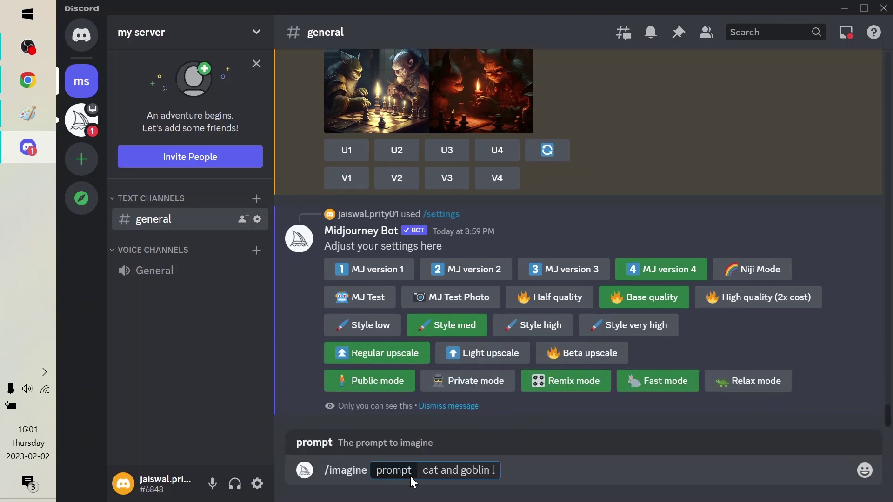
text(playing che)
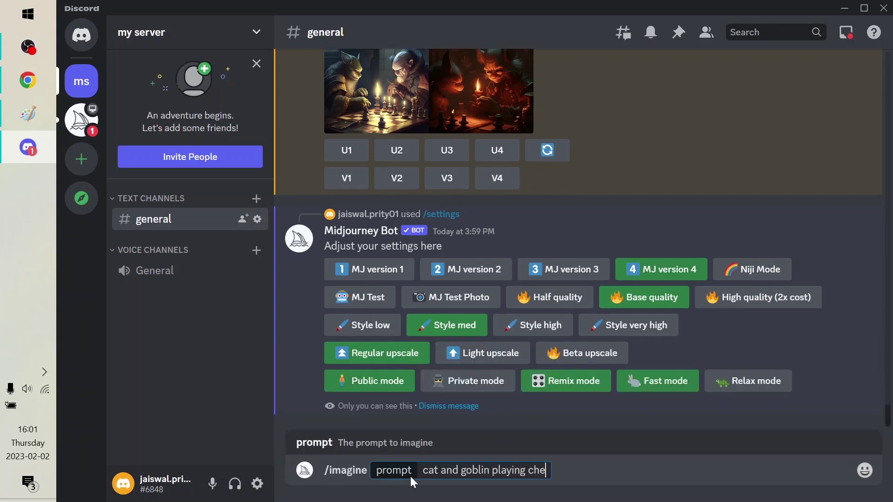
text(ss)
Send /imagine 'cat and goblin playing chess' and an 'in candlelight' version, then enlarge the candlelight grid.
key(Return)
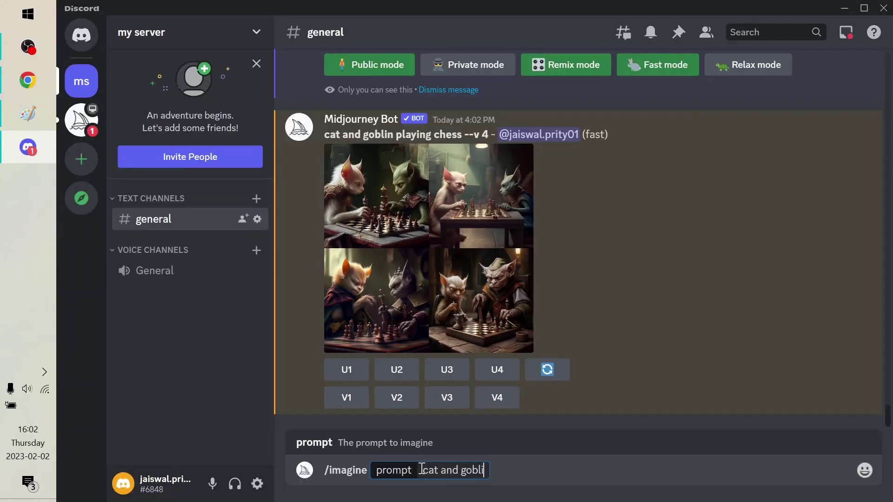
text(in p)
text(laying chess in ca)
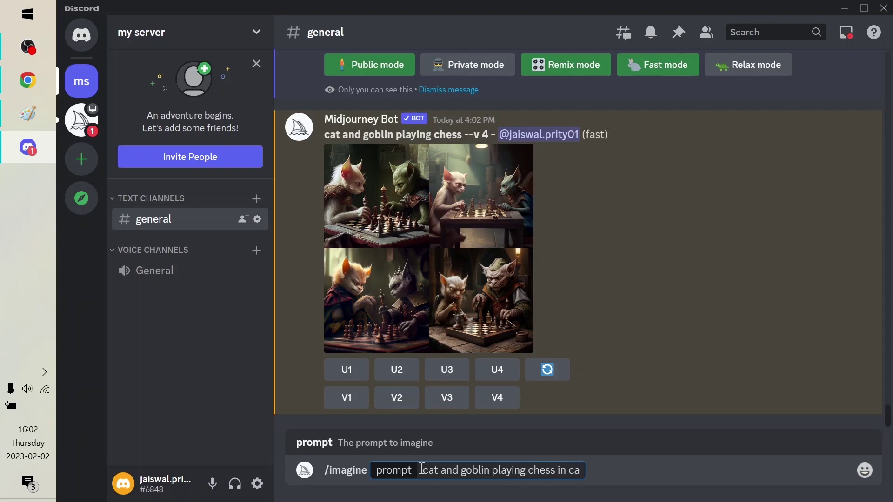
text(ndlelight)
key(Return)
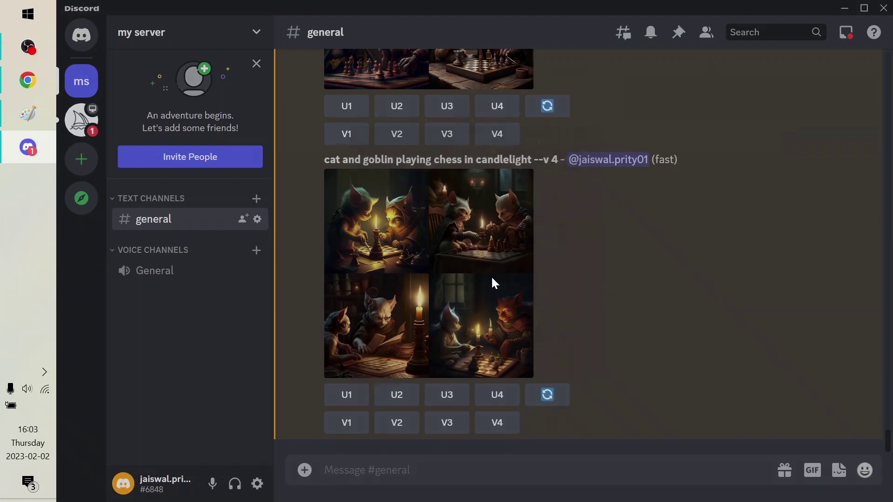
click(492, 277)
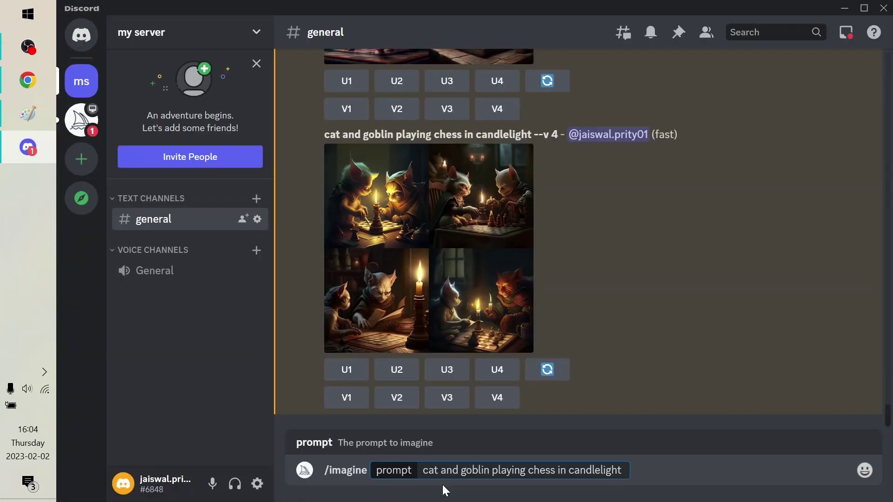
text(, dark atmos)
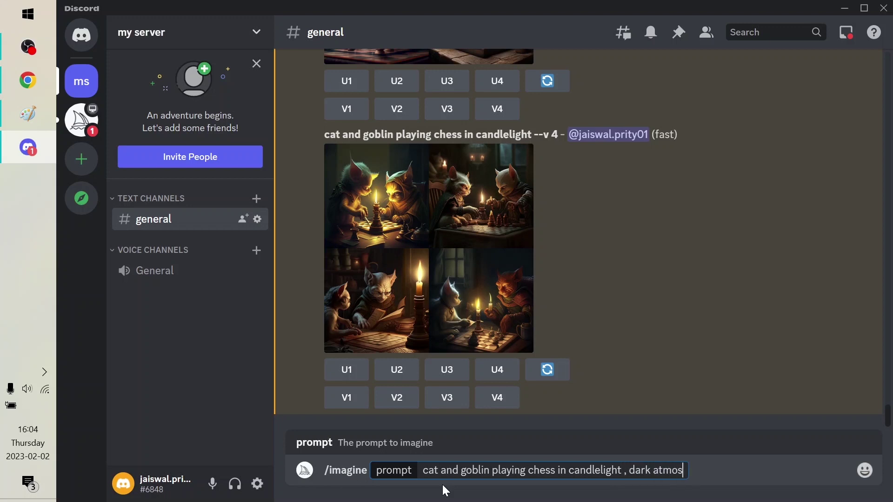
text(pher, high)
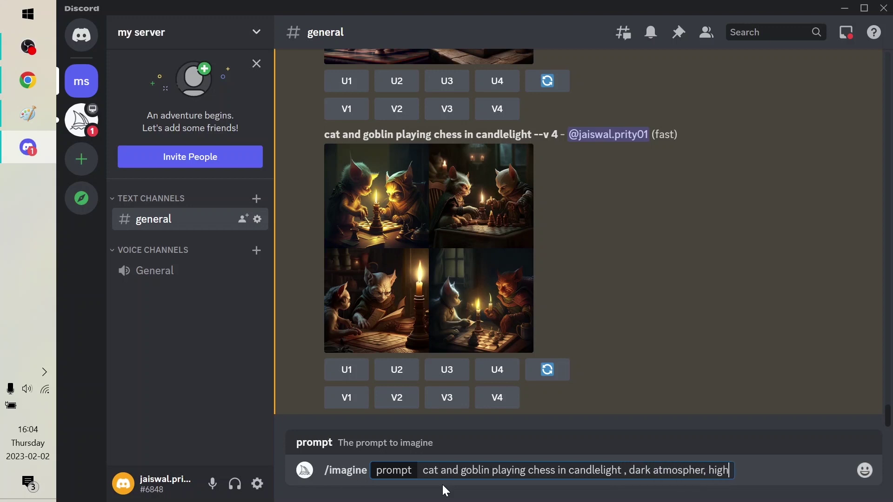
text( fantasy)
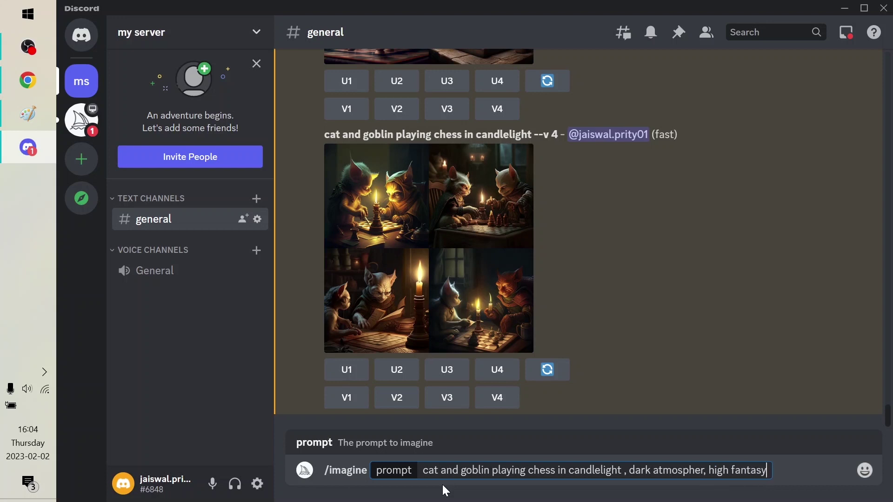
text(, 4)
text(k)
text(, oil painting)
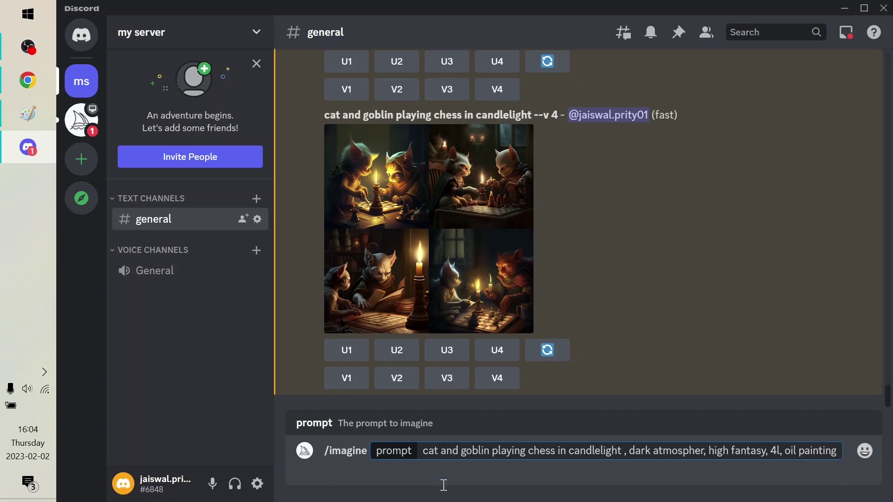
Send the chess prompt with ', dark atmosphere, high fantasy, 4k, oil painting' added, then enlarge the grid.
key(Return)
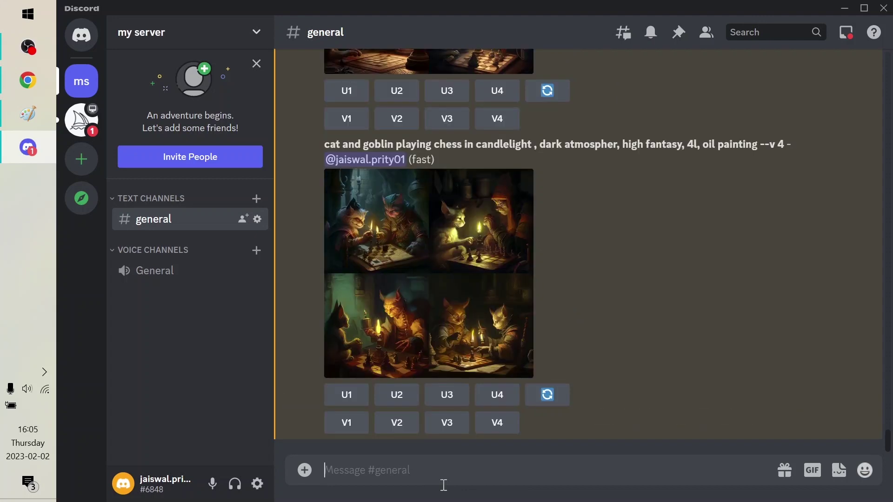
click(497, 244)
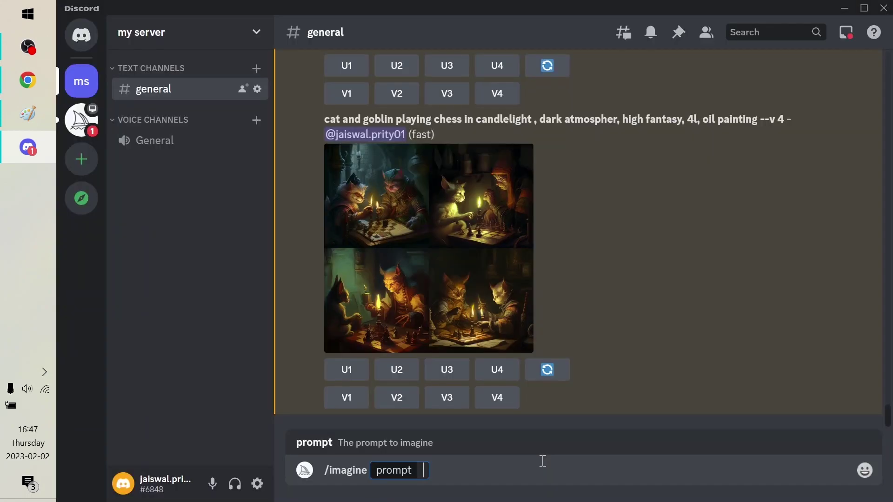
text(a beauti)
text(ful )
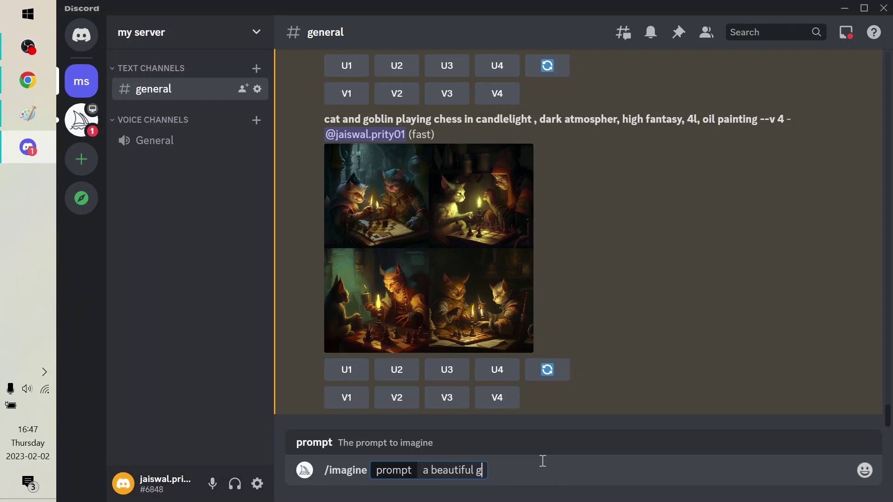
text(girl, anime)
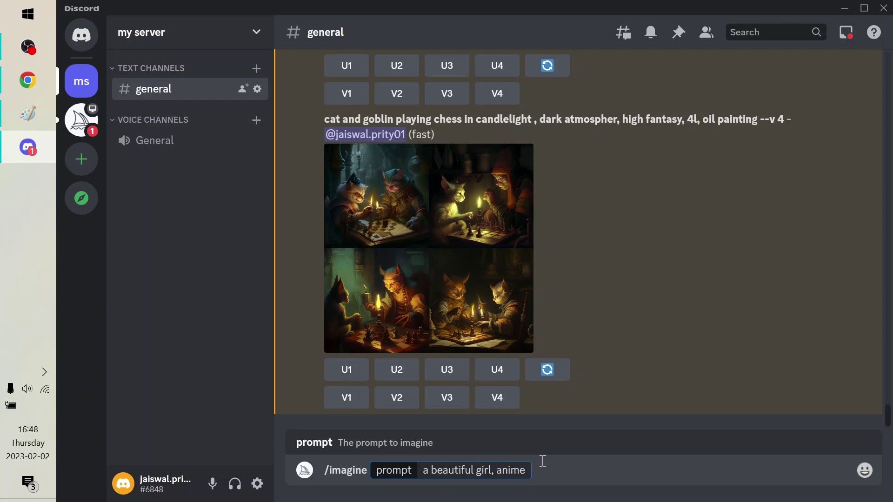
Submit the /imagine prompt 'a beautiful girl, anime' to Midjourney Bot.
key(Return)
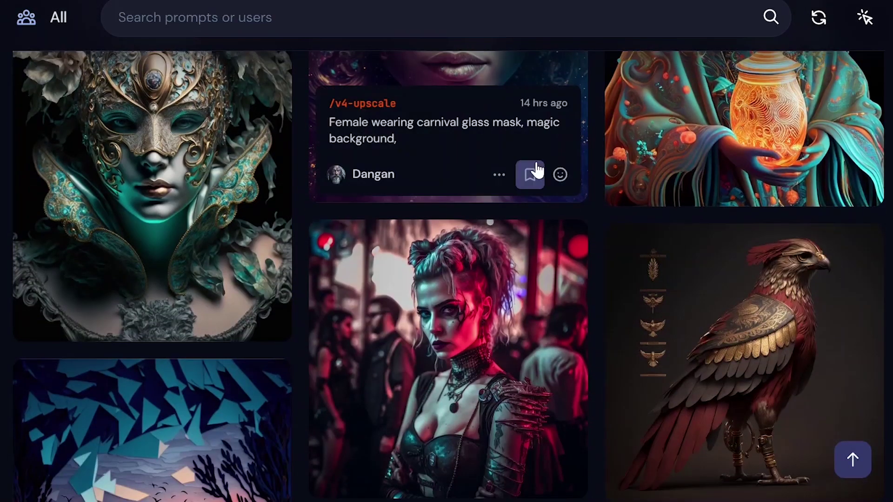
scroll(484, 320, down, 5)
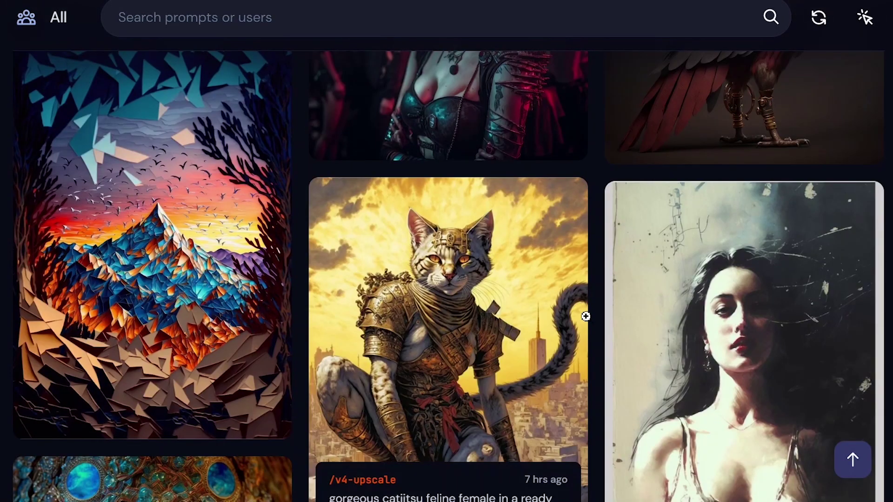
scroll(586, 317, down, 4)
mouse_move(744, 125)
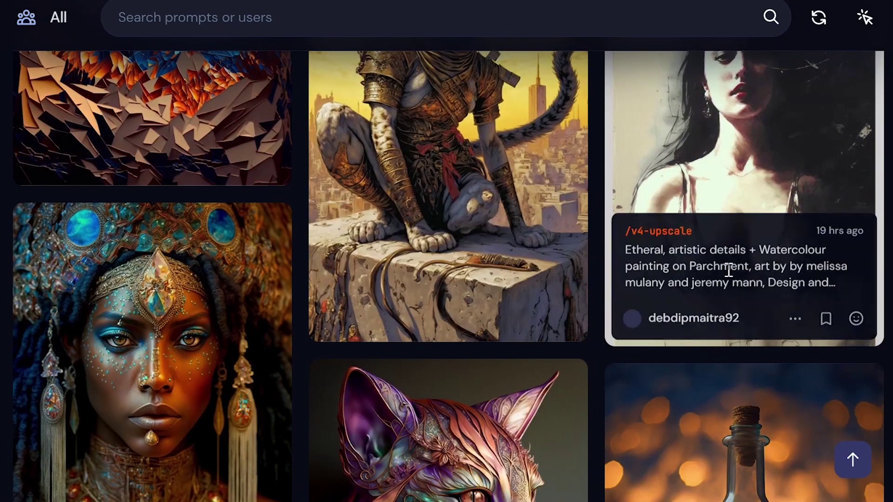
scroll(731, 266, up, 2)
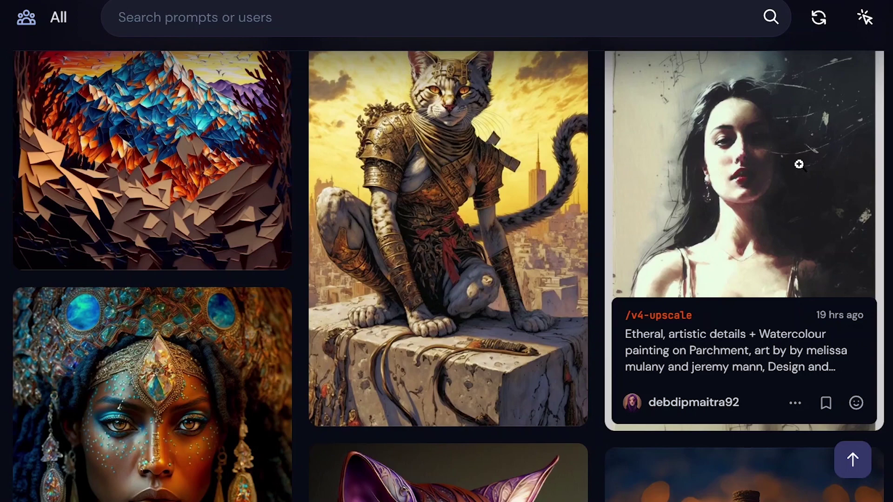
scroll(799, 164, down, 5)
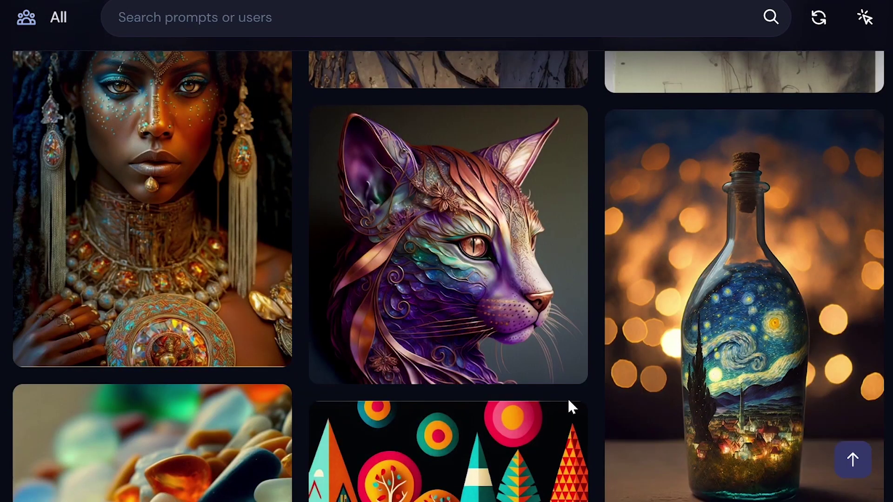